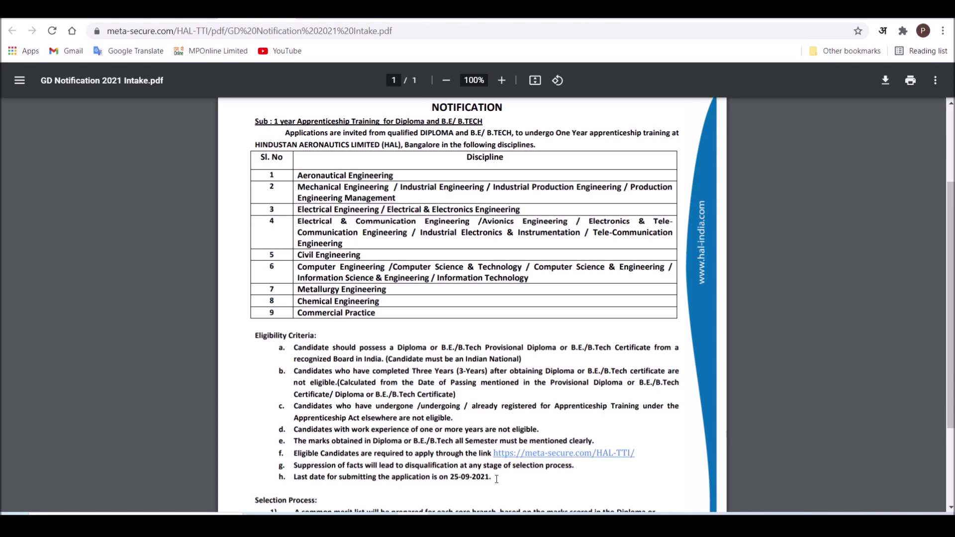
- Read through the notification PDF, then close it to return to the Trainee-2021 application page
{"action": "scroll", "coordinate": [496, 479], "scroll_direction": "down", "scroll_amount": 3}
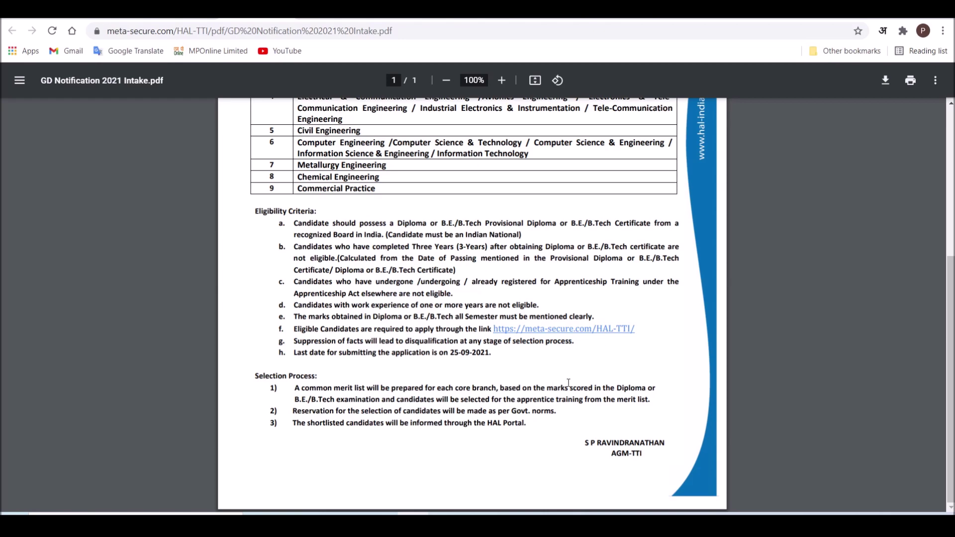
{"action": "scroll", "coordinate": [585, 429], "scroll_direction": "up", "scroll_amount": 5}
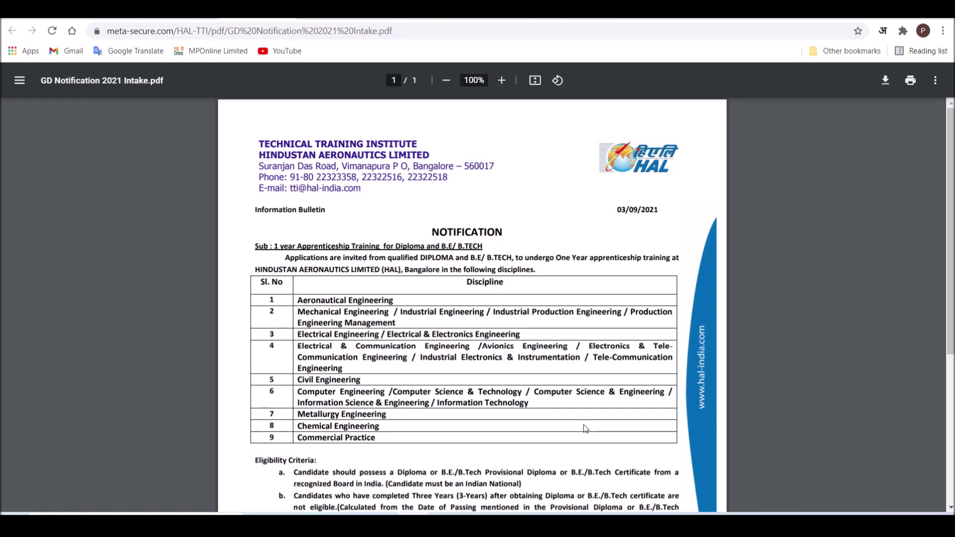
{"action": "key", "text": "ctrl+w"}
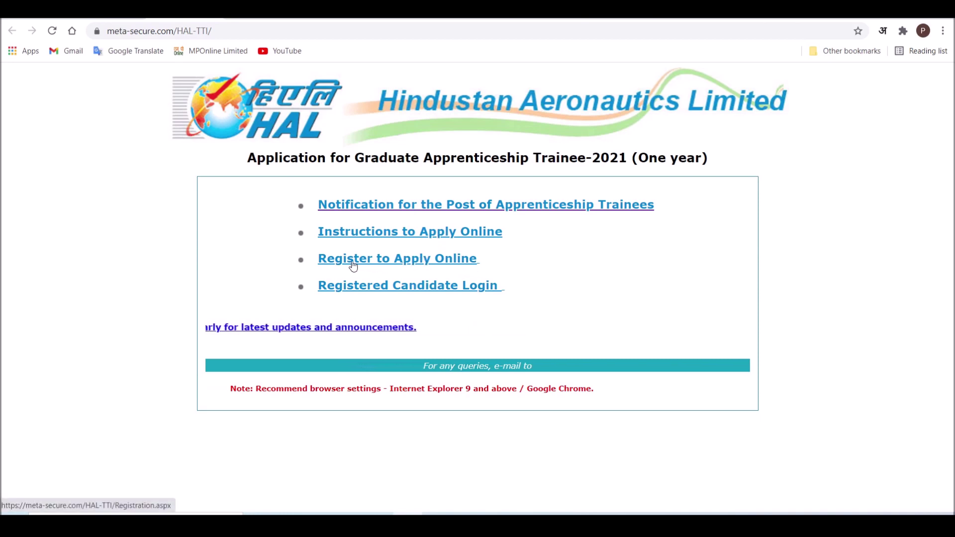
- Go to the candidate registration page via 'Register to Apply Online'
{"action": "left_click", "coordinate": [411, 266]}
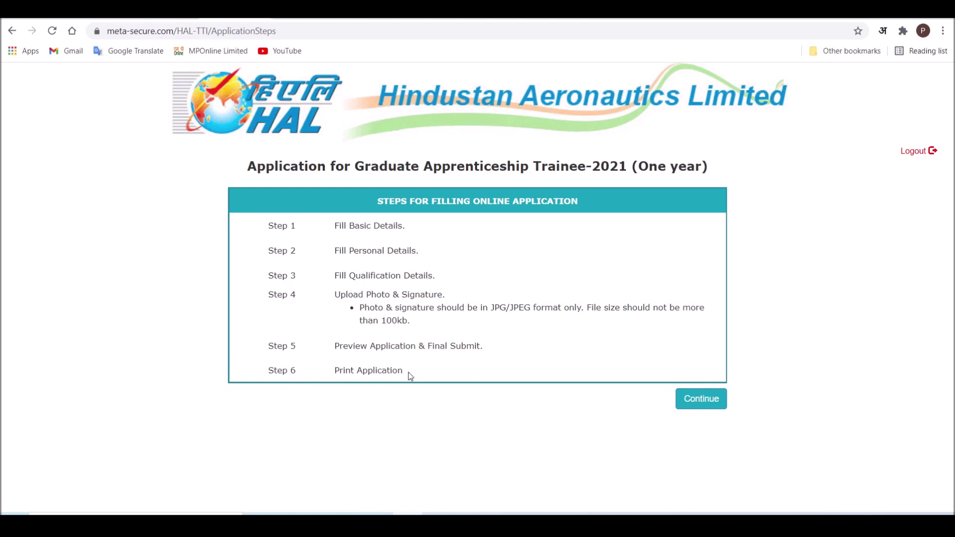
- Start the form, enter the applicant's name and choose the Graduate Apprenticeship Trainee post
{"action": "left_click", "coordinate": [711, 403]}
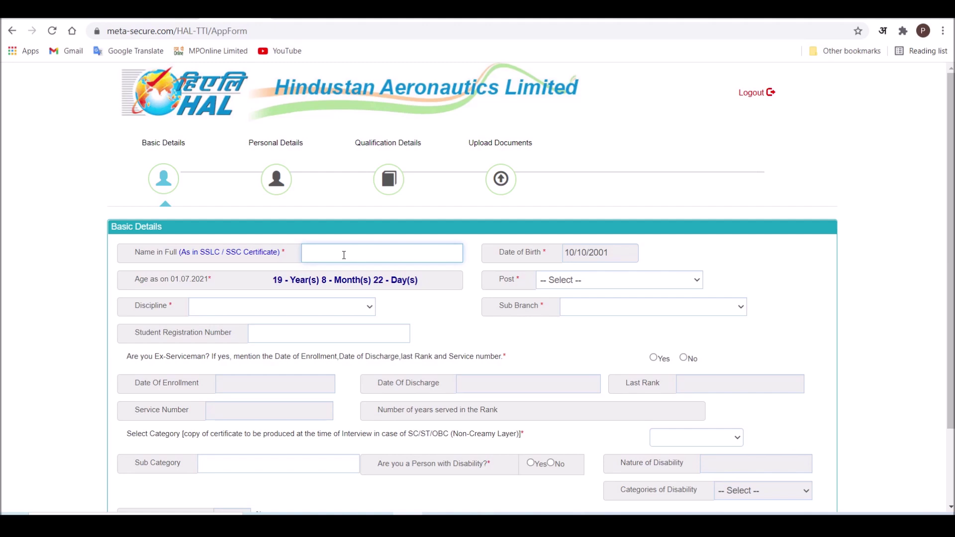
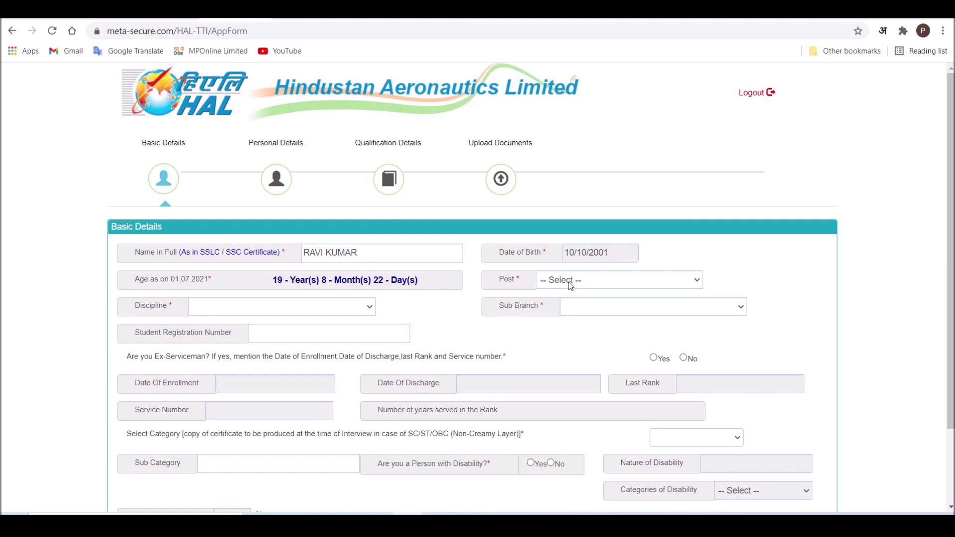
{"action": "left_click", "coordinate": [575, 281]}
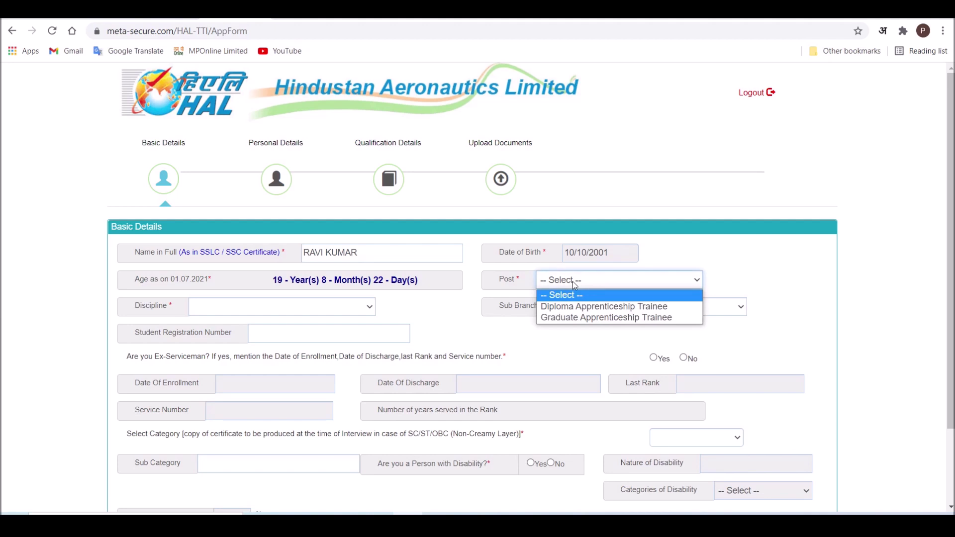
{"action": "left_click", "coordinate": [595, 319]}
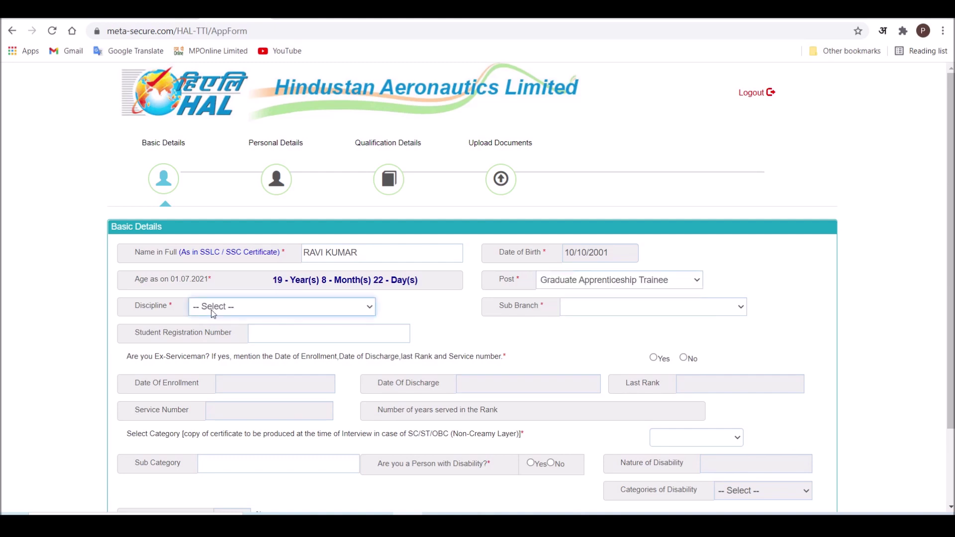
- Choose Mechanical discipline, Industrial Engg sub-branch, and answer No to ex-serviceman
{"action": "left_click", "coordinate": [216, 312]}
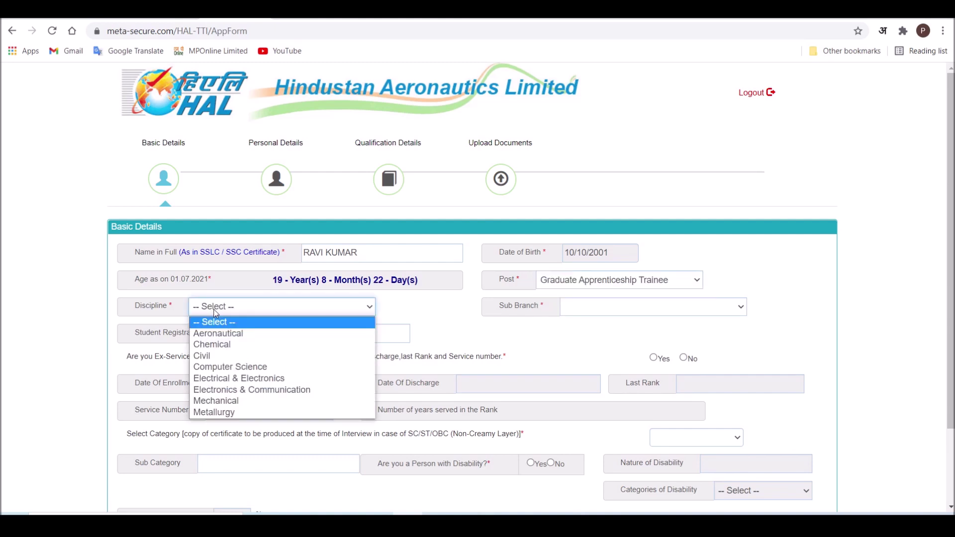
{"action": "left_click", "coordinate": [215, 400]}
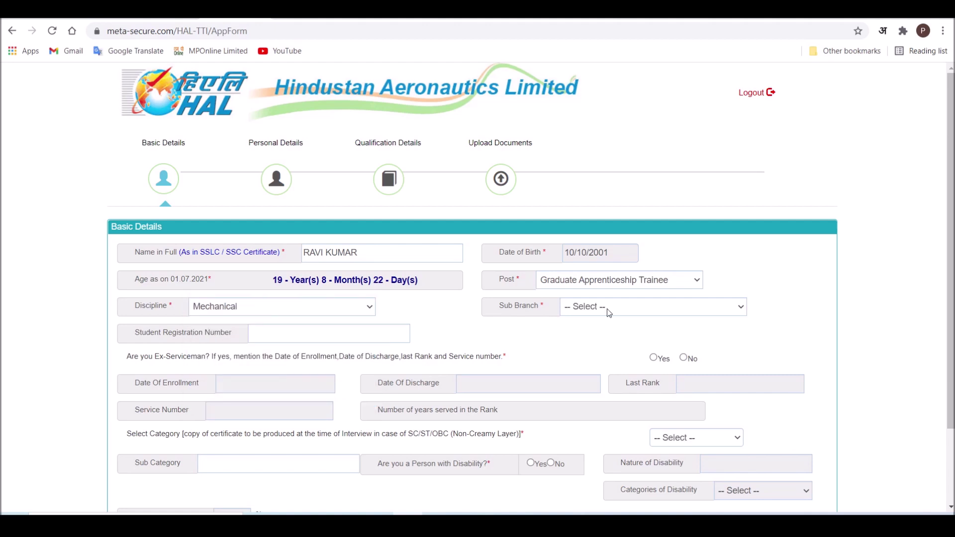
{"action": "left_click", "coordinate": [609, 312]}
{"action": "left_click", "coordinate": [596, 354]}
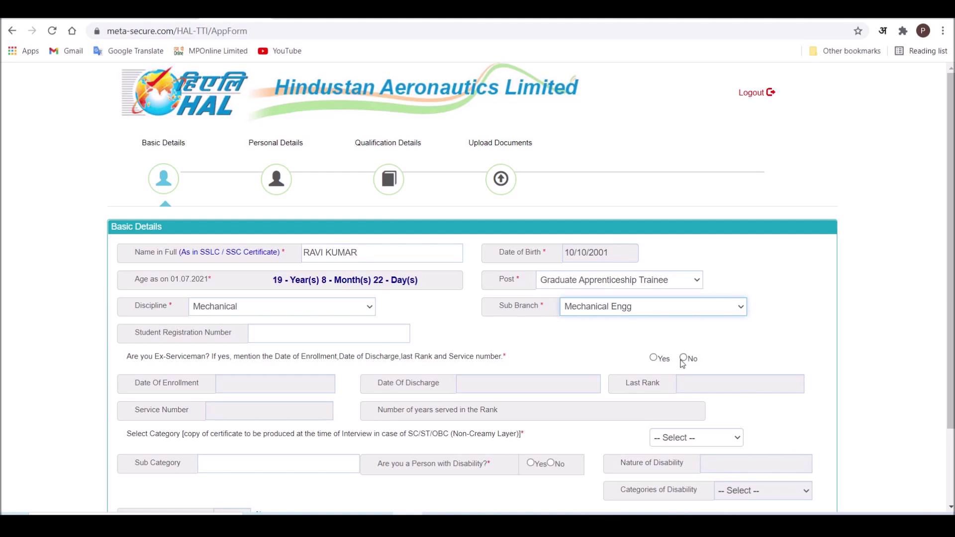
{"action": "left_click", "coordinate": [655, 359]}
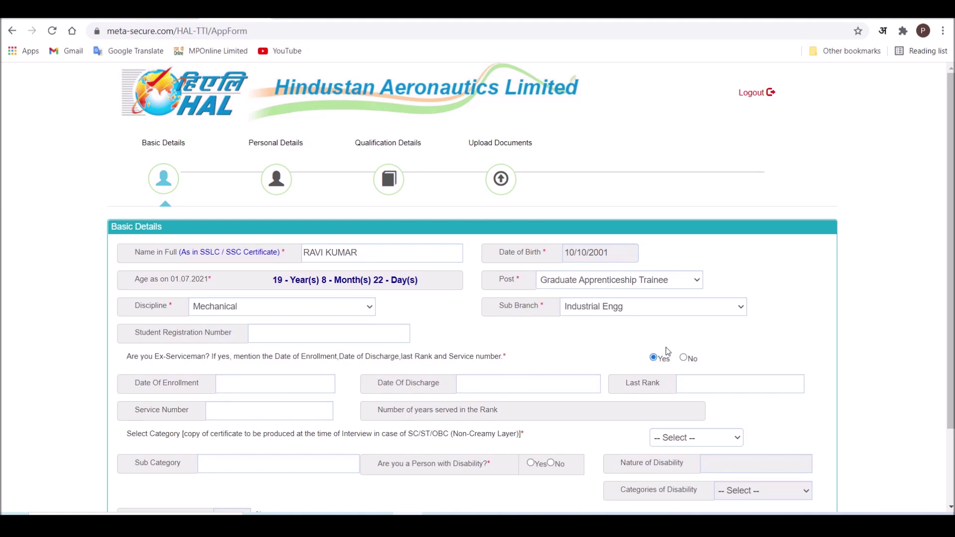
{"action": "left_click", "coordinate": [683, 358]}
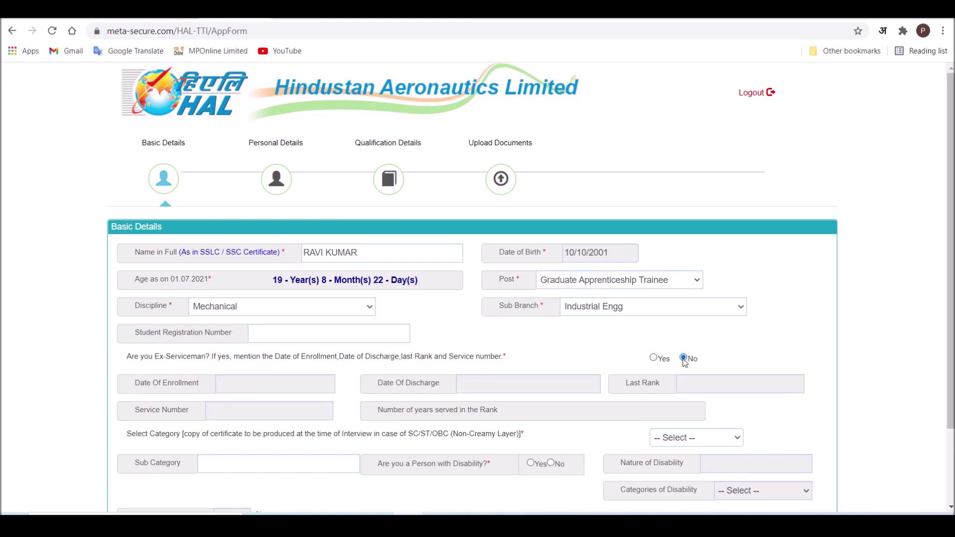
{"action": "scroll", "coordinate": [684, 362], "scroll_direction": "down", "scroll_amount": 1}
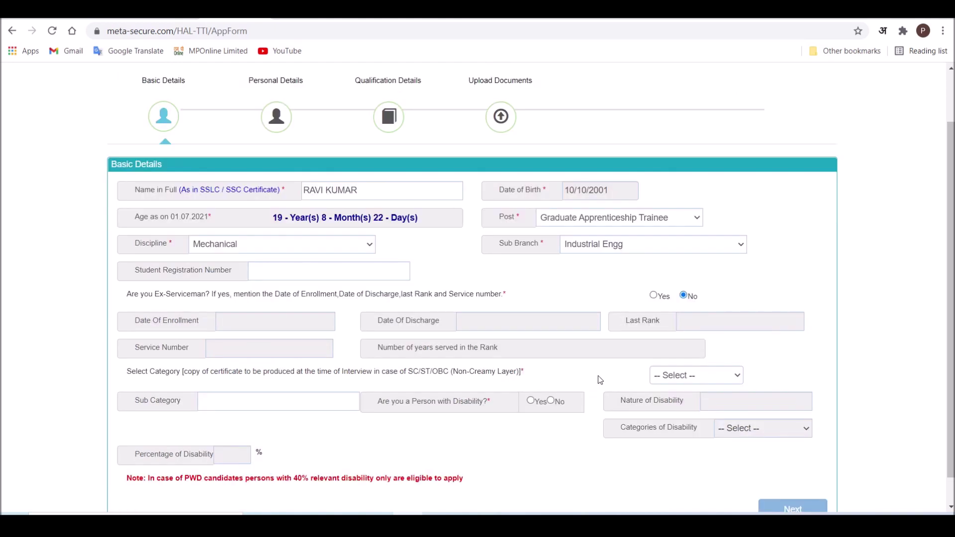
- Set the reservation category to UR
{"action": "left_click", "coordinate": [698, 380]}
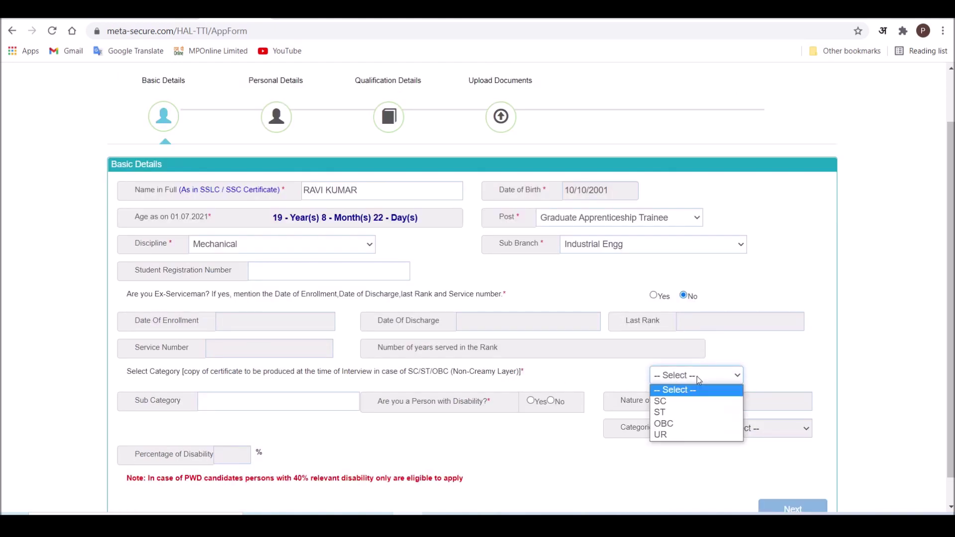
{"action": "left_click", "coordinate": [412, 388]}
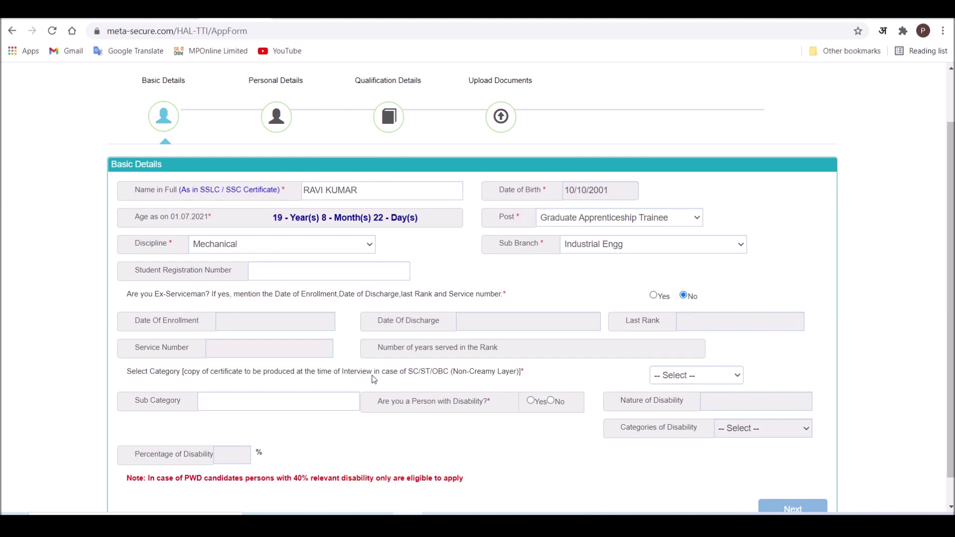
{"action": "left_click", "coordinate": [678, 377]}
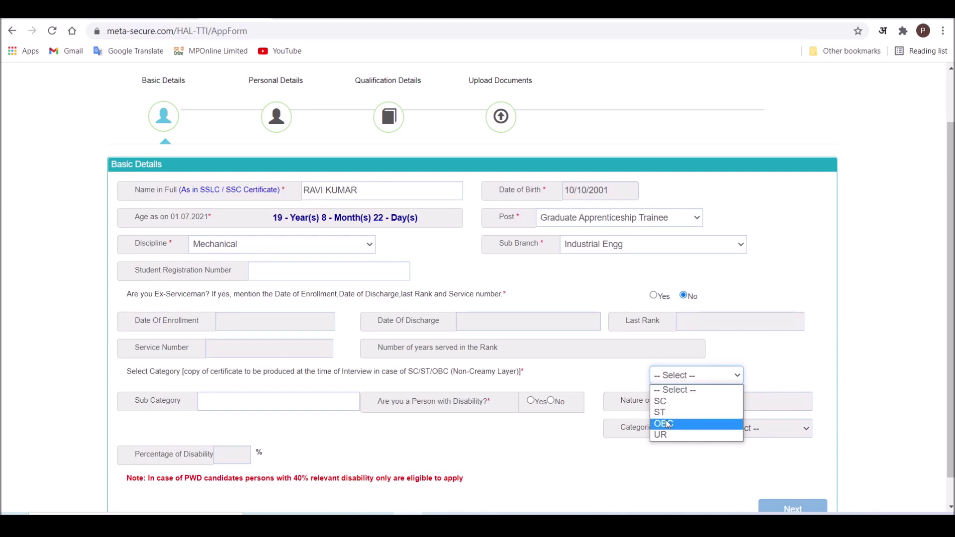
{"action": "left_click", "coordinate": [661, 434]}
{"action": "scroll", "coordinate": [244, 373], "scroll_direction": "down", "scroll_amount": 1}
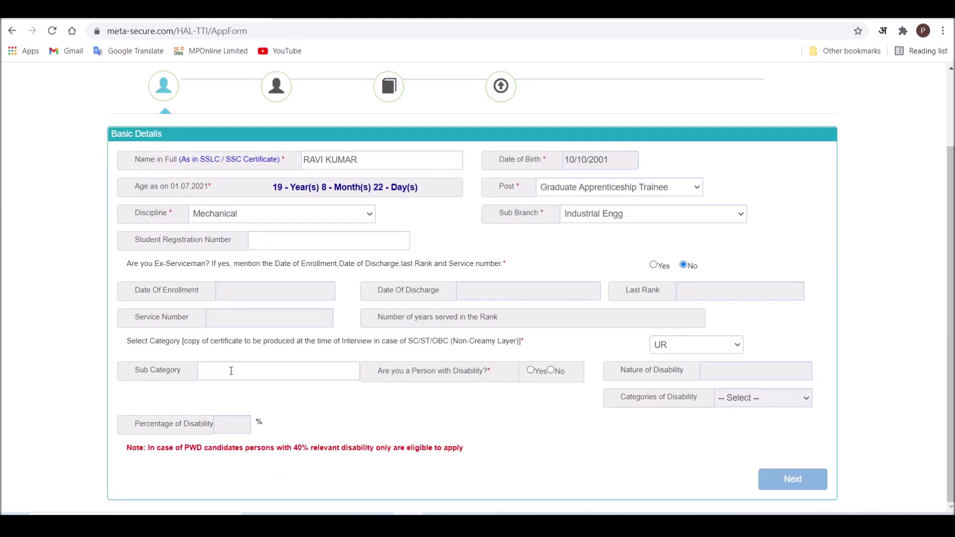
- Answer No to the disability question and proceed to Personal Details
{"action": "left_click", "coordinate": [531, 370]}
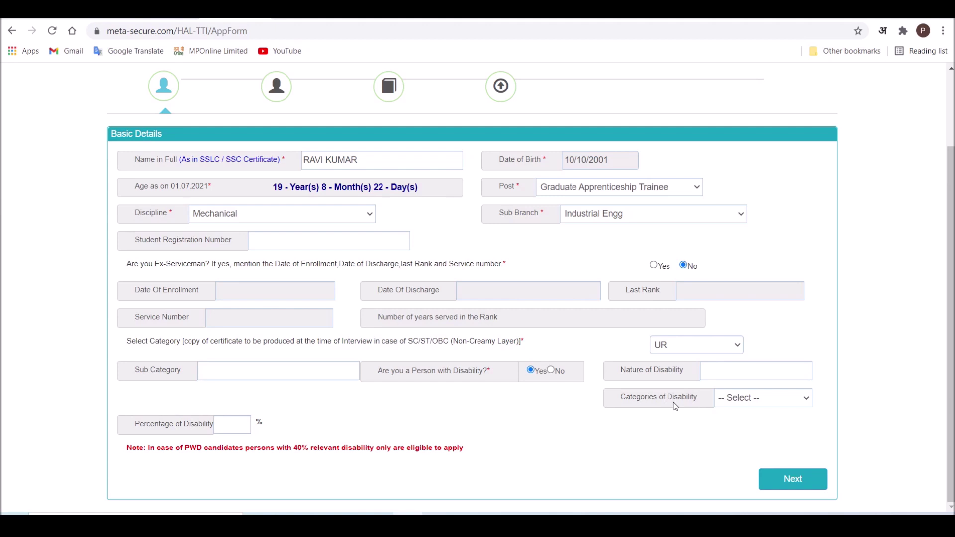
{"action": "left_click", "coordinate": [750, 398]}
{"action": "left_click", "coordinate": [750, 399]}
{"action": "left_click", "coordinate": [551, 371]}
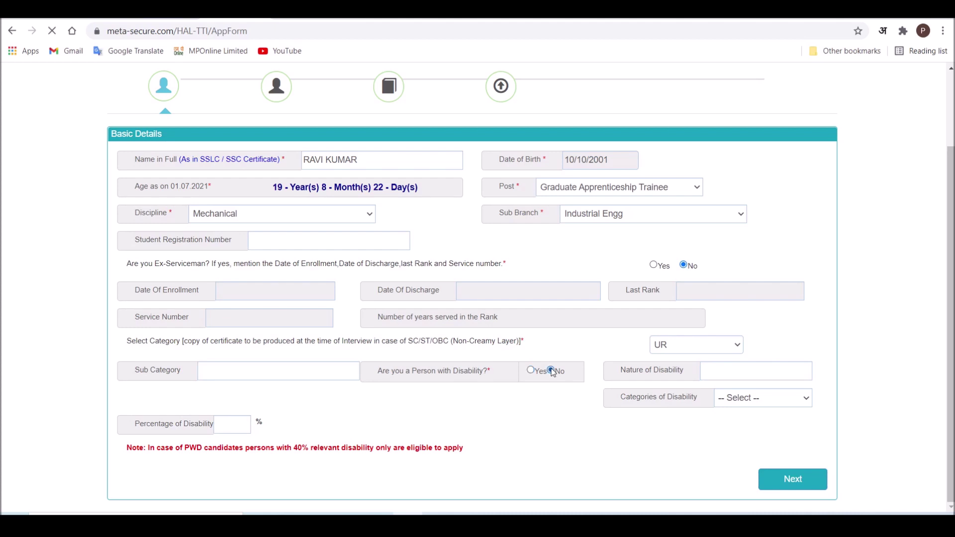
{"action": "left_click", "coordinate": [794, 480]}
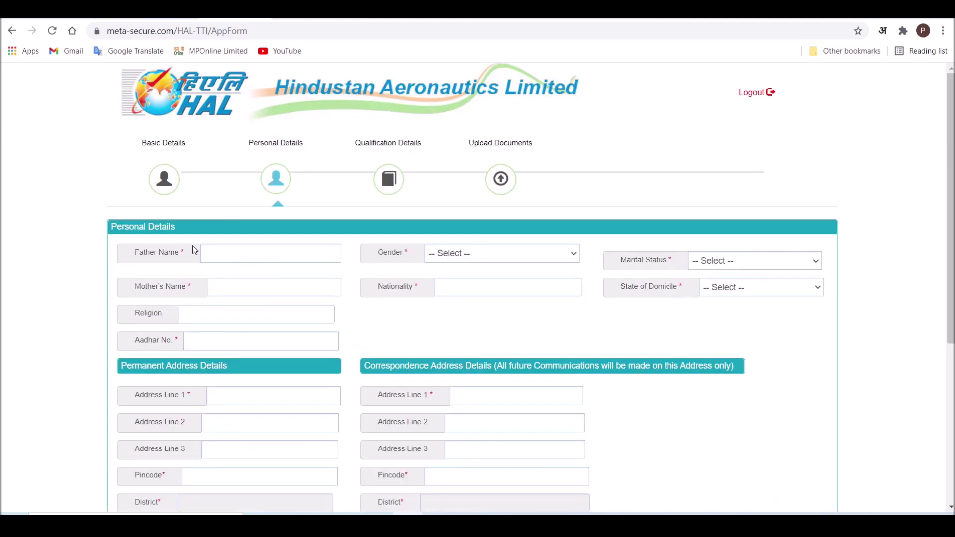
- Enter the father's name and set gender Male and marital status Single
{"action": "left_click", "coordinate": [252, 255]}
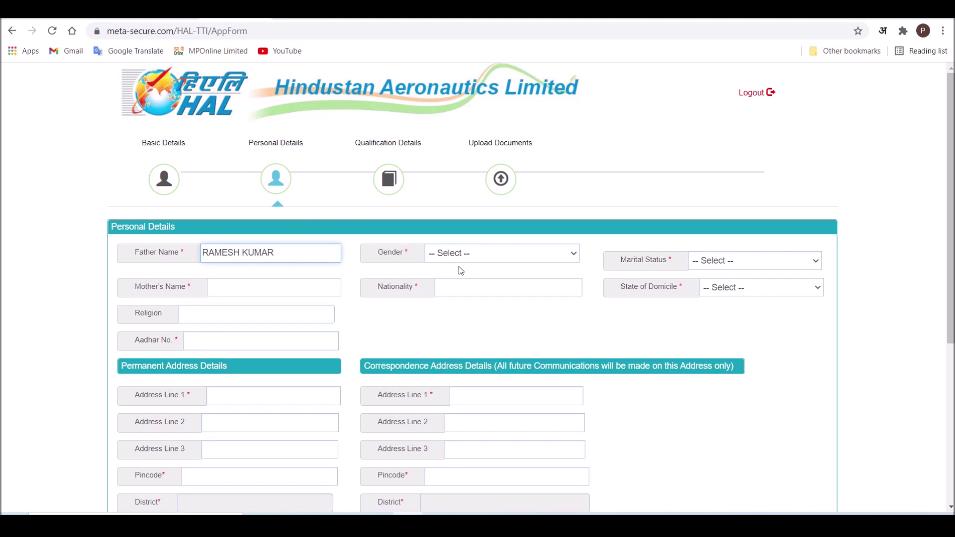
{"action": "left_click", "coordinate": [487, 254]}
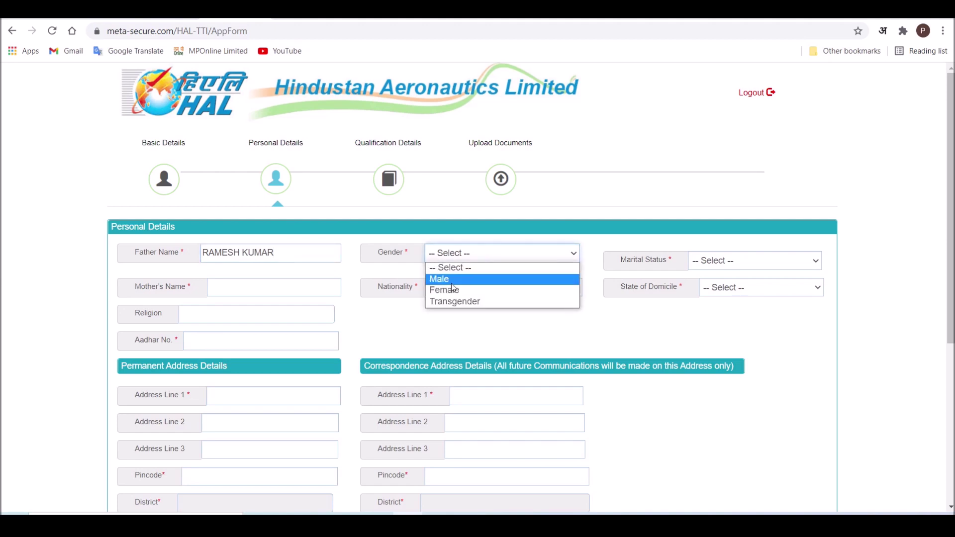
{"action": "left_click", "coordinate": [451, 283]}
{"action": "left_click", "coordinate": [725, 262]}
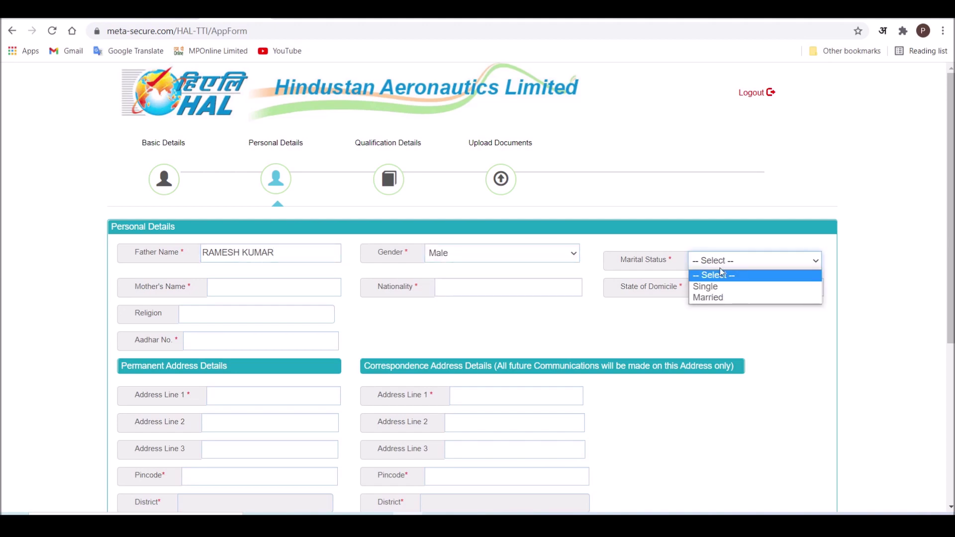
{"action": "left_click", "coordinate": [712, 288]}
- Enter the mother's name, nationality INDIAN and Madhya Pradesh as state of domicile
{"action": "left_click", "coordinate": [239, 290]}
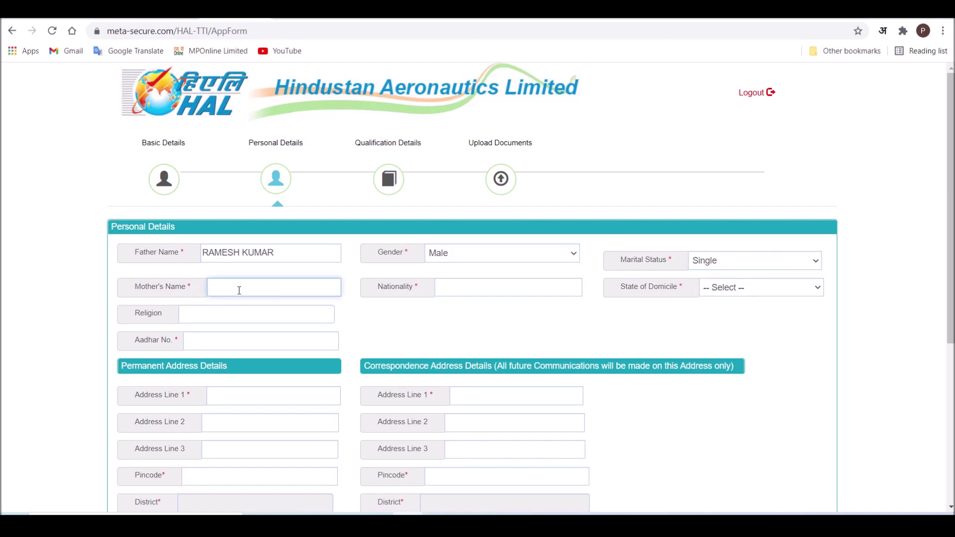
{"action": "left_click", "coordinate": [484, 291]}
{"action": "type", "text": "INDIAN"}
{"action": "key", "text": "Tab"}
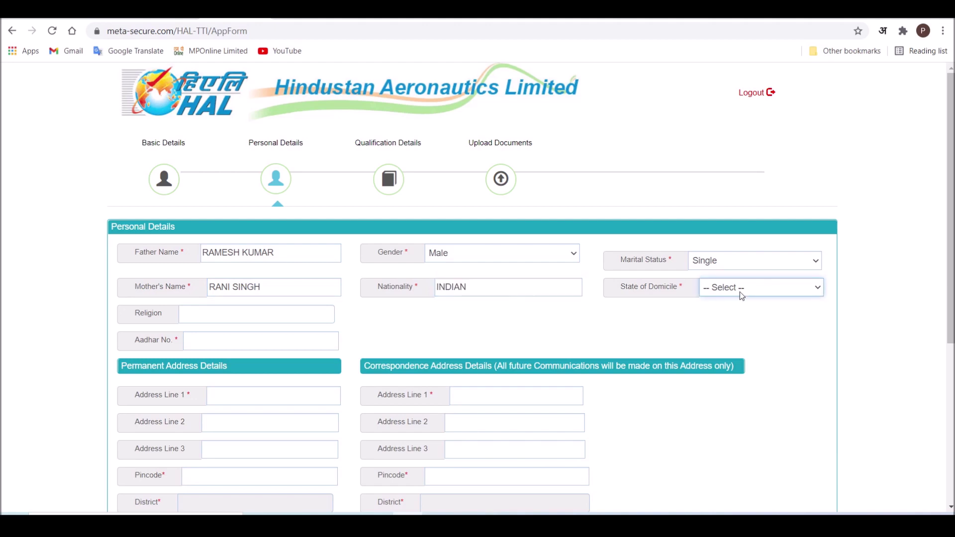
{"action": "left_click", "coordinate": [741, 296]}
{"action": "key", "text": "m"}
{"action": "left_click", "coordinate": [213, 317]}
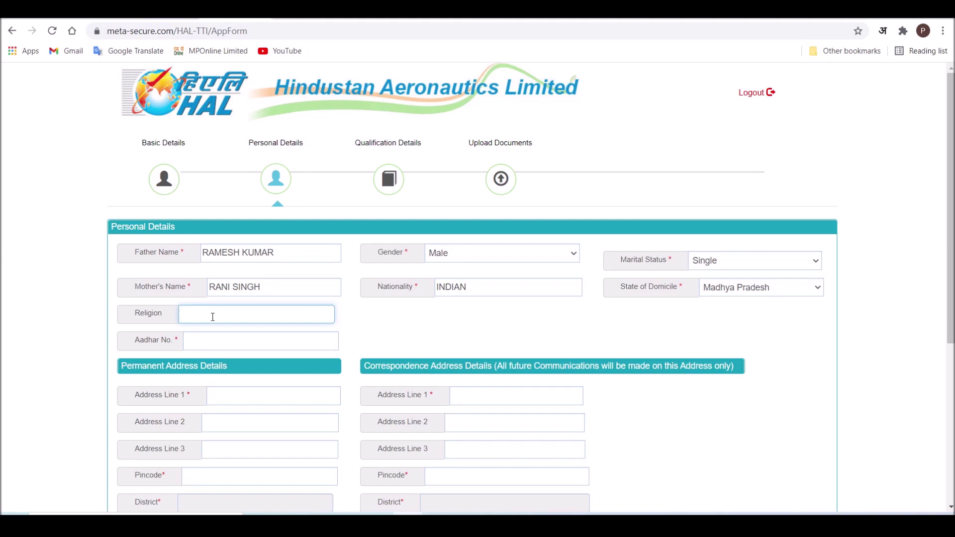
- Enter religion HINDU and begin the Aadhar number field
{"action": "type", "text": "HINDU"}
{"action": "left_click", "coordinate": [216, 342]}
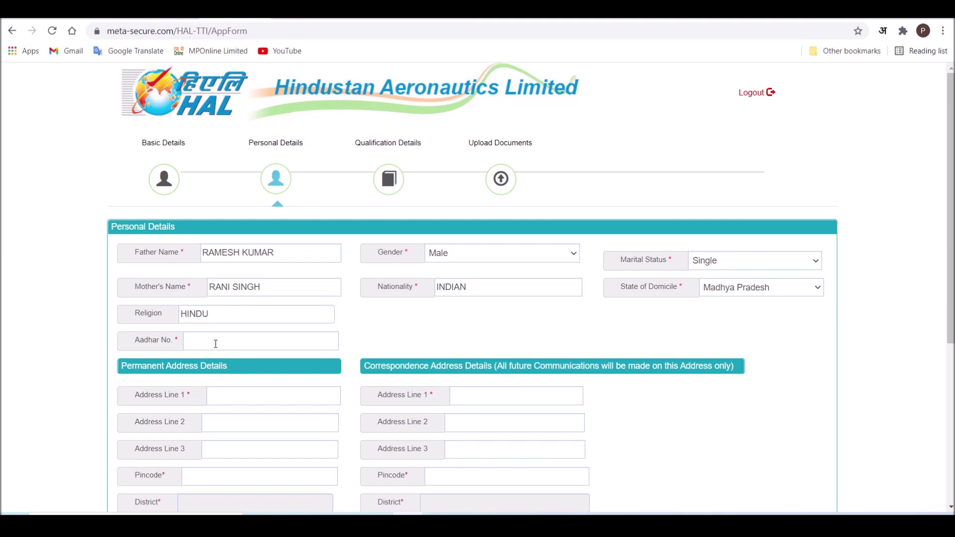
{"action": "left_click", "coordinate": [216, 343]}
{"action": "scroll", "coordinate": [388, 343], "scroll_direction": "down", "scroll_amount": 3}
- Enter permanent address with city BHOPAL, paste the e-mail, copy it as correspondence address, and save
{"action": "left_click", "coordinate": [226, 209]}
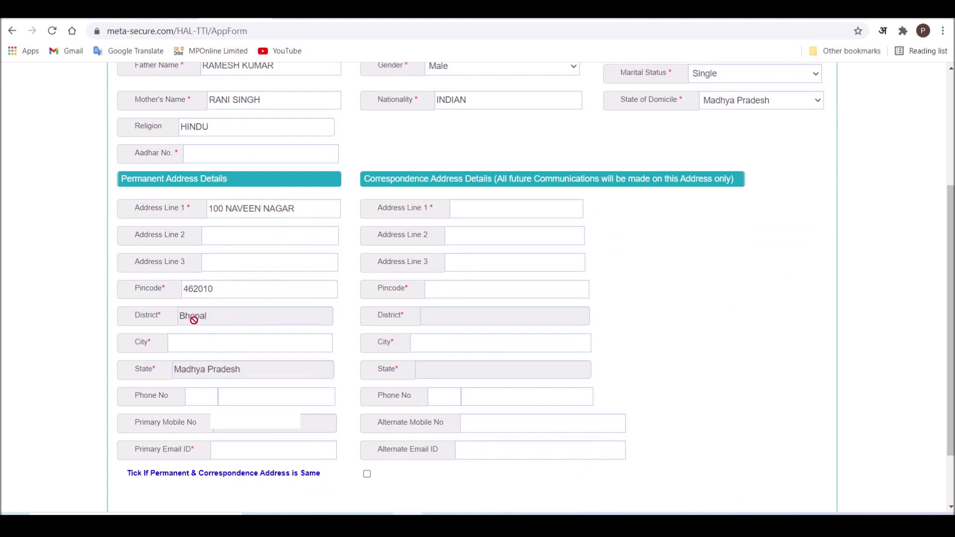
{"action": "left_click", "coordinate": [193, 347]}
{"action": "type", "text": "BHOPAL"}
{"action": "left_click", "coordinate": [241, 453]}
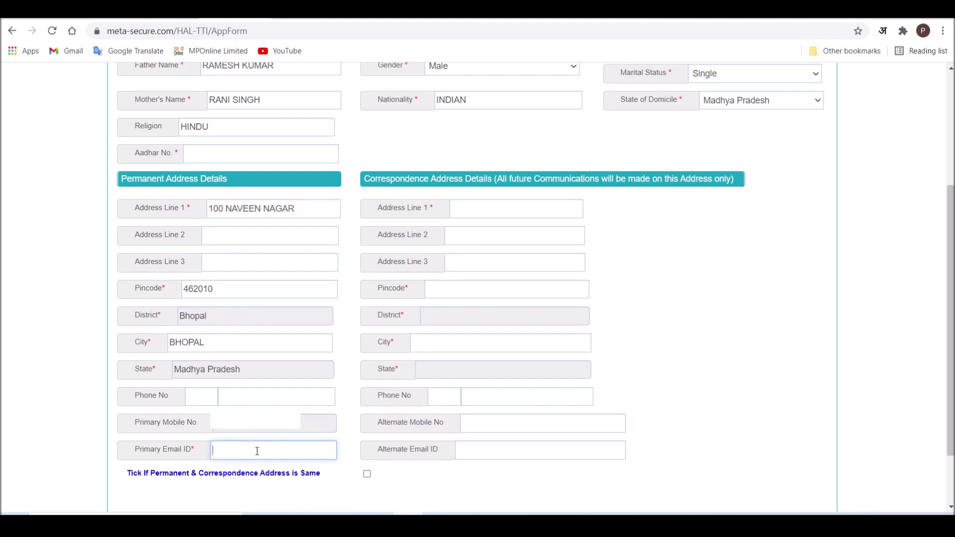
{"action": "key", "text": "ctrl+v"}
{"action": "left_click", "coordinate": [367, 475]}
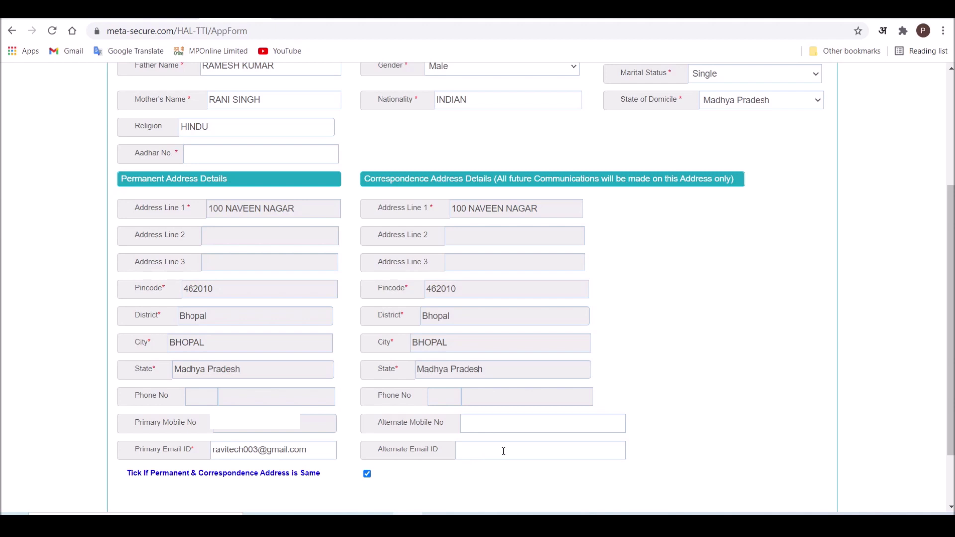
{"action": "scroll", "coordinate": [503, 451], "scroll_direction": "down", "scroll_amount": 2}
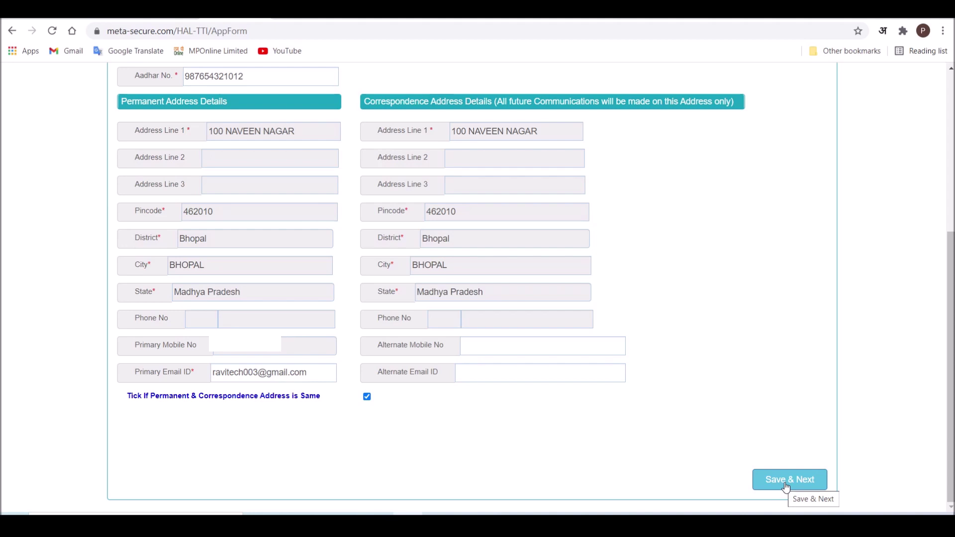
{"action": "left_click", "coordinate": [786, 487]}
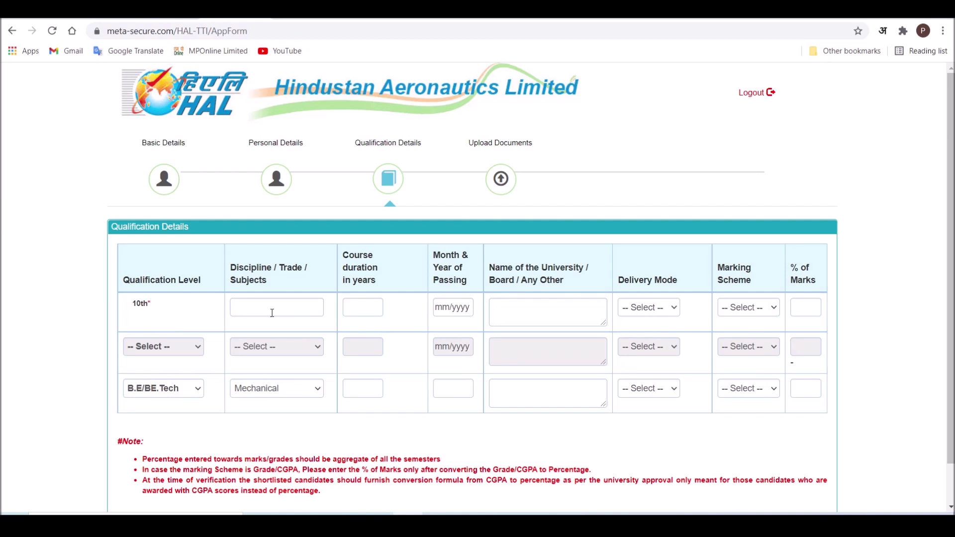
- For 10th, enter subjects 'ALL SUBJECT', duration 1 and passing month 05/2015
{"action": "left_click", "coordinate": [251, 312]}
{"action": "type", "text": "ALL SUBJECT"}
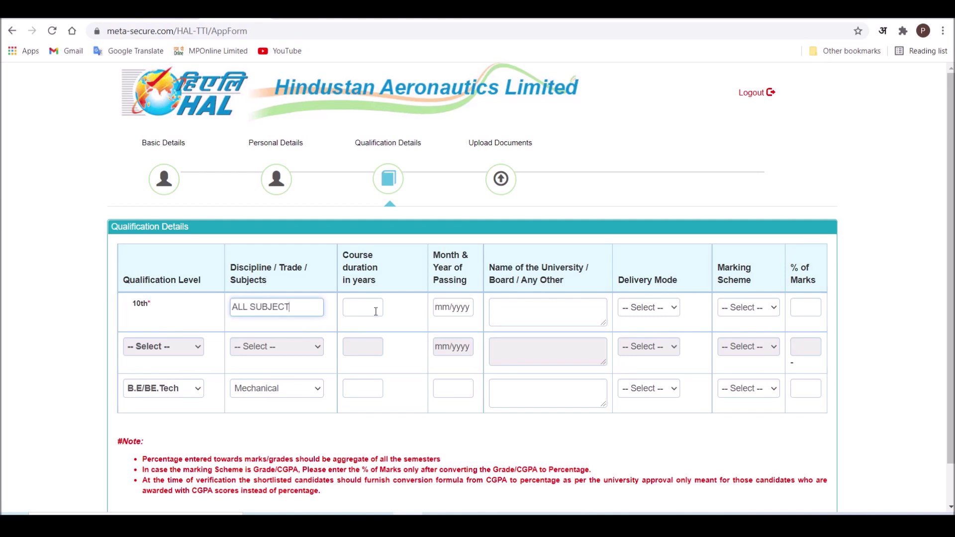
{"action": "left_click", "coordinate": [370, 311]}
{"action": "type", "text": "1"}
{"action": "left_click", "coordinate": [458, 309]}
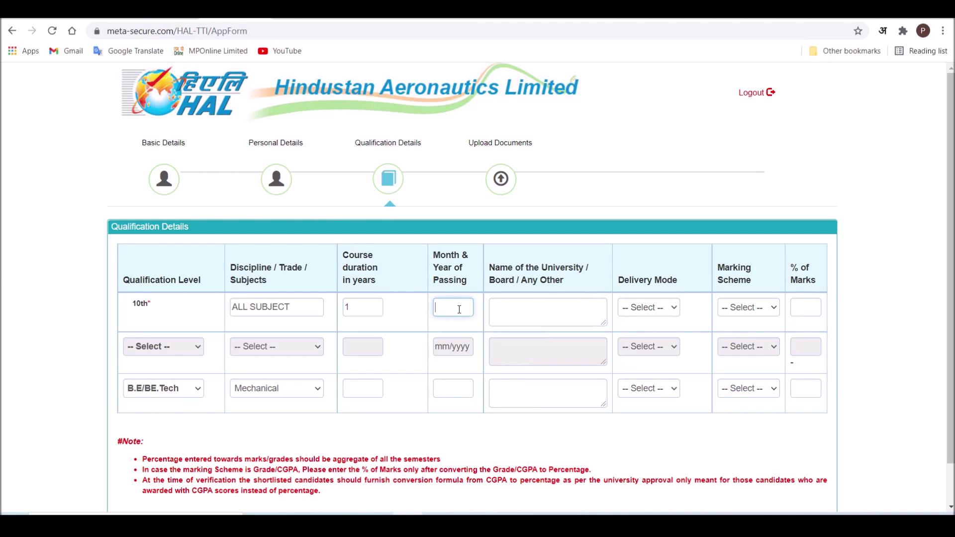
{"action": "left_click", "coordinate": [487, 325]}
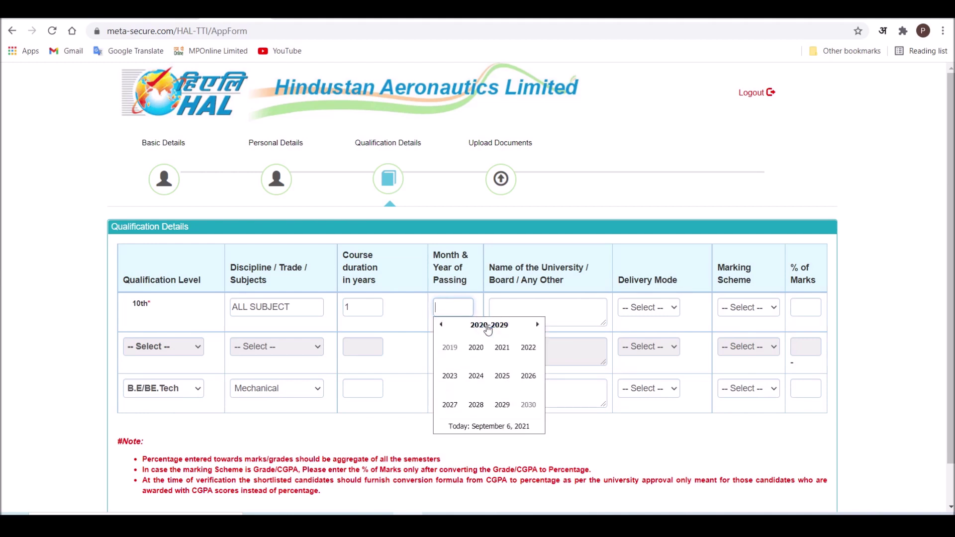
{"action": "left_click", "coordinate": [476, 351]}
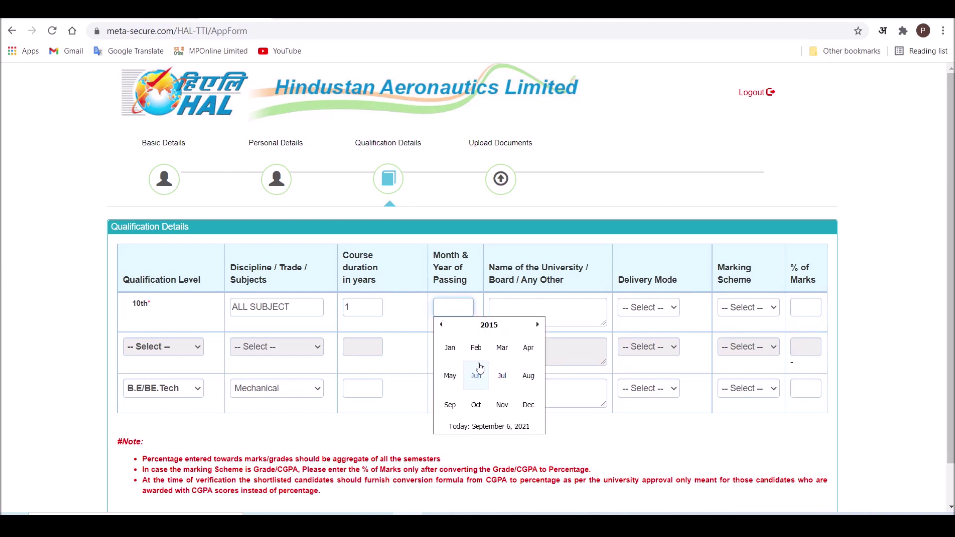
{"action": "left_click", "coordinate": [528, 313]}
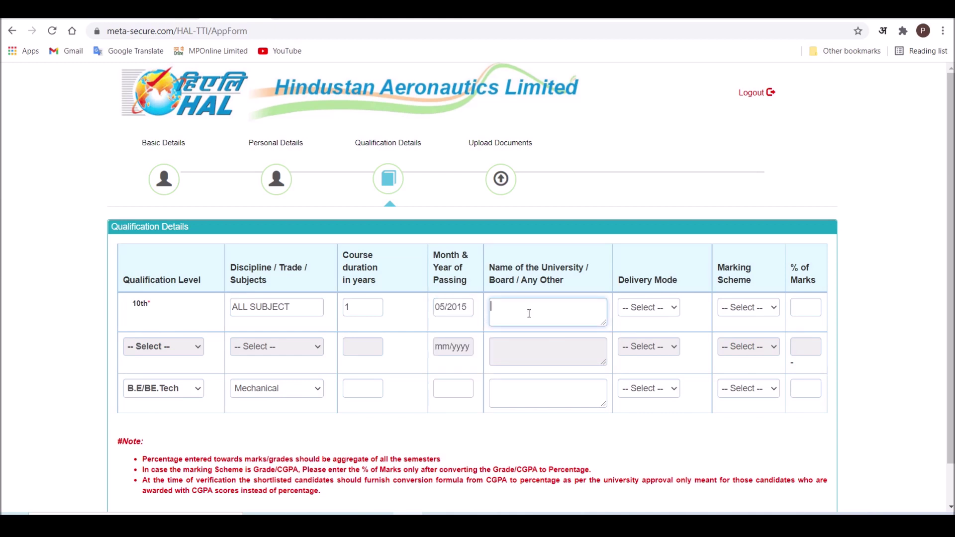
- Set the 10th board to MP BOARD, Full Time, Marks scheme, and 60%
{"action": "type", "text": "MP BOARD"}
{"action": "left_click", "coordinate": [652, 313]}
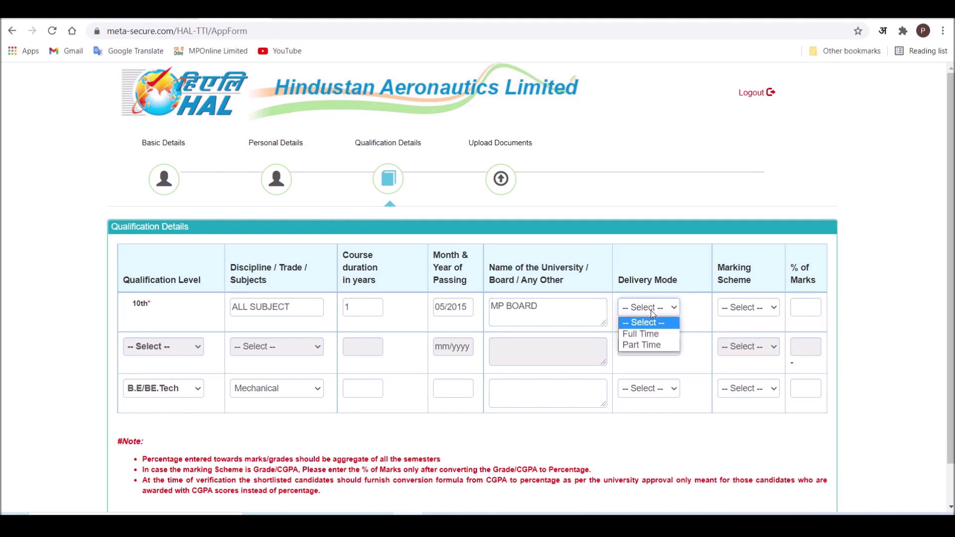
{"action": "left_click", "coordinate": [653, 337]}
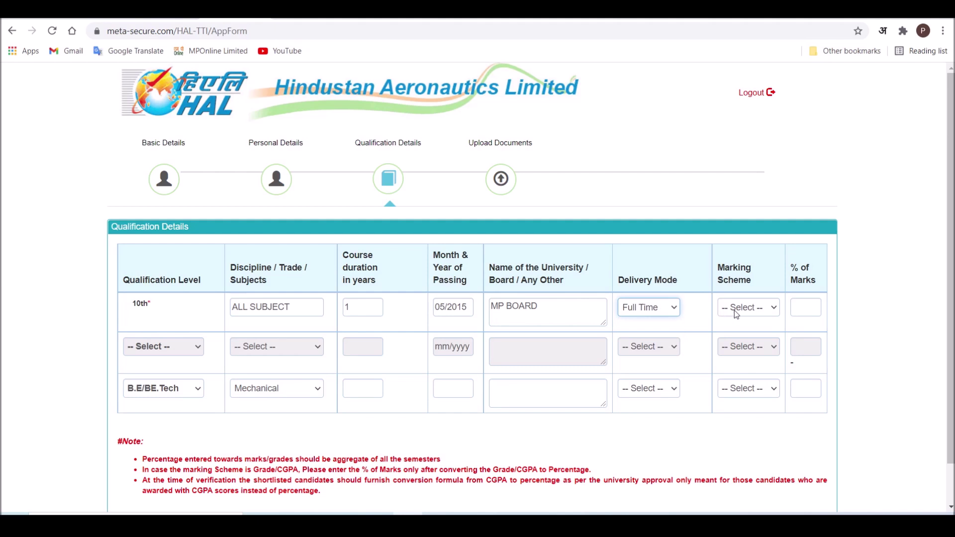
{"action": "left_click", "coordinate": [744, 312]}
{"action": "left_click", "coordinate": [739, 331]}
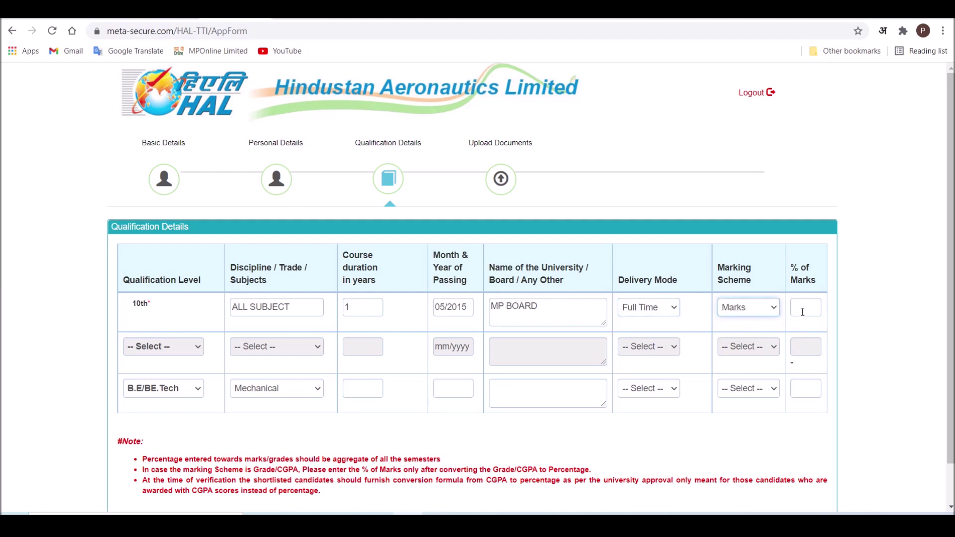
{"action": "left_click", "coordinate": [802, 312]}
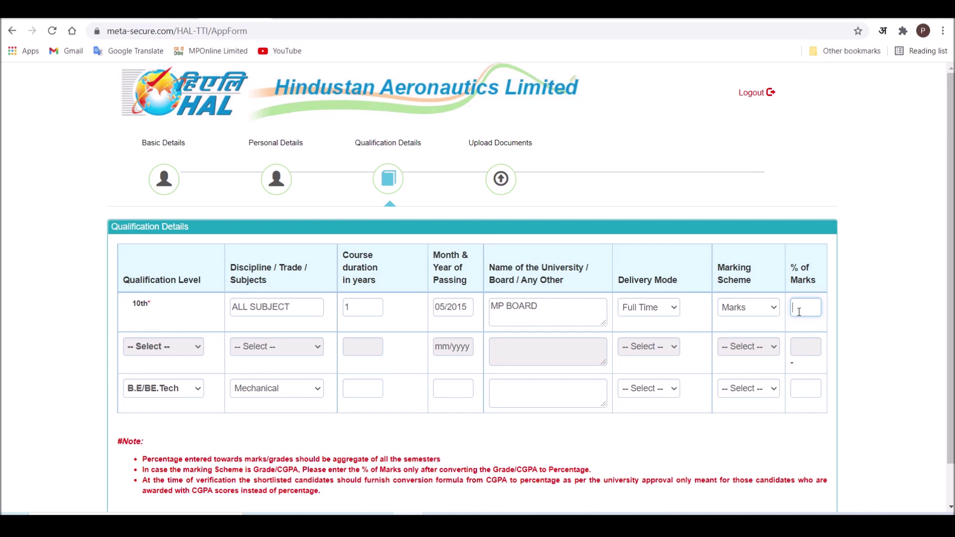
{"action": "type", "text": "60"}
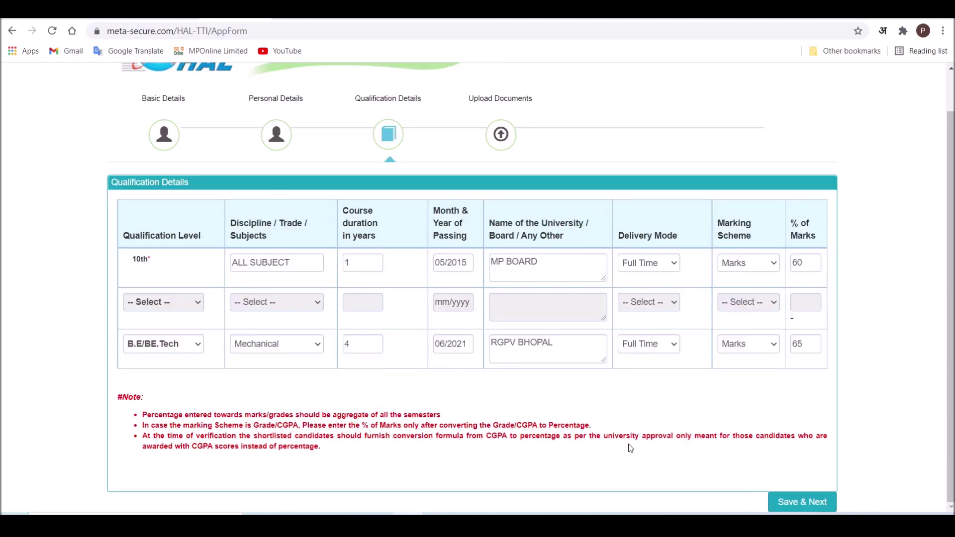
- Save qualifications and upload PP.jpg as the photo
{"action": "left_click", "coordinate": [808, 508]}
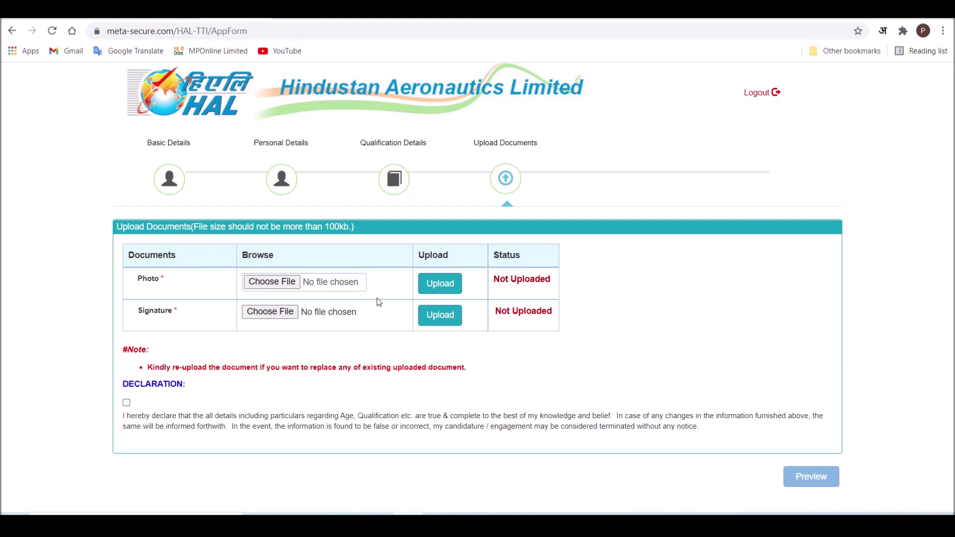
{"action": "left_click", "coordinate": [279, 284]}
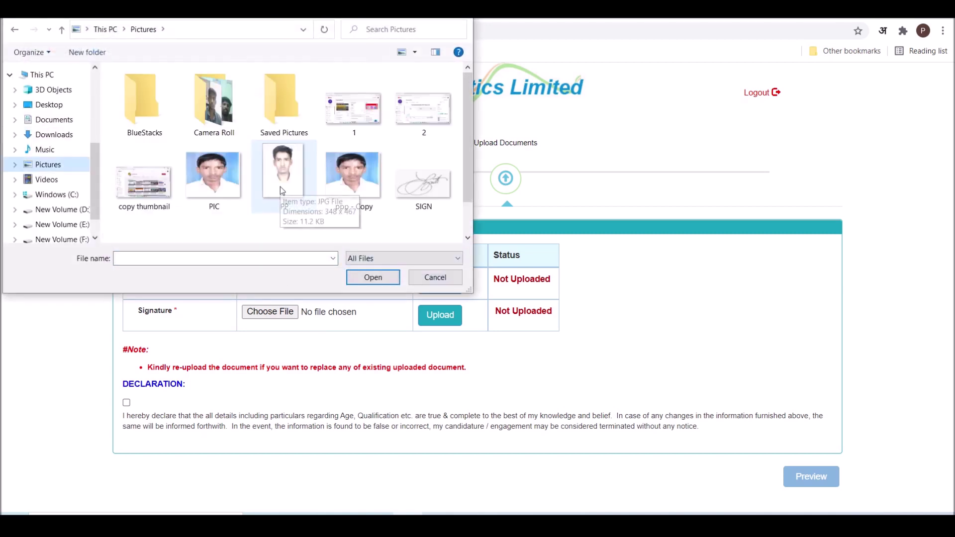
{"action": "left_click", "coordinate": [280, 187]}
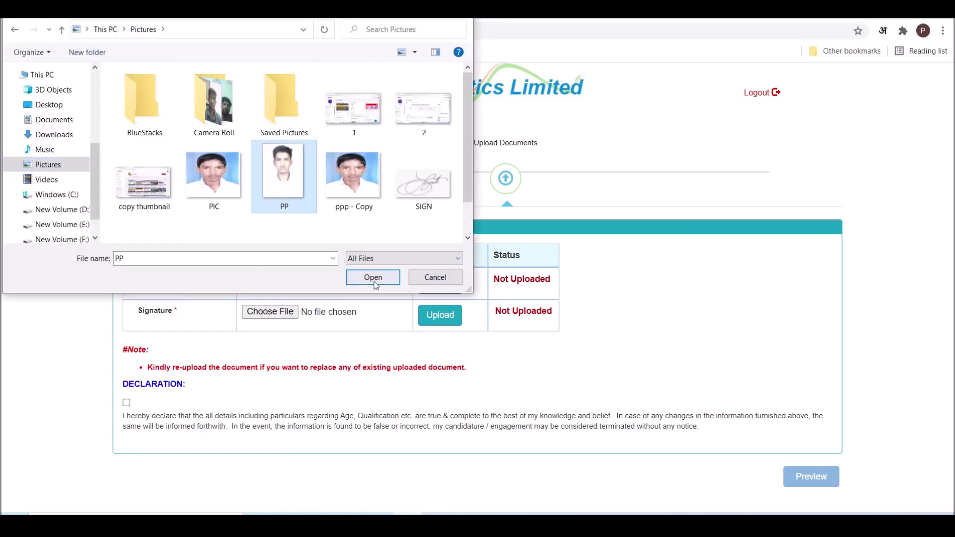
{"action": "left_click", "coordinate": [376, 281]}
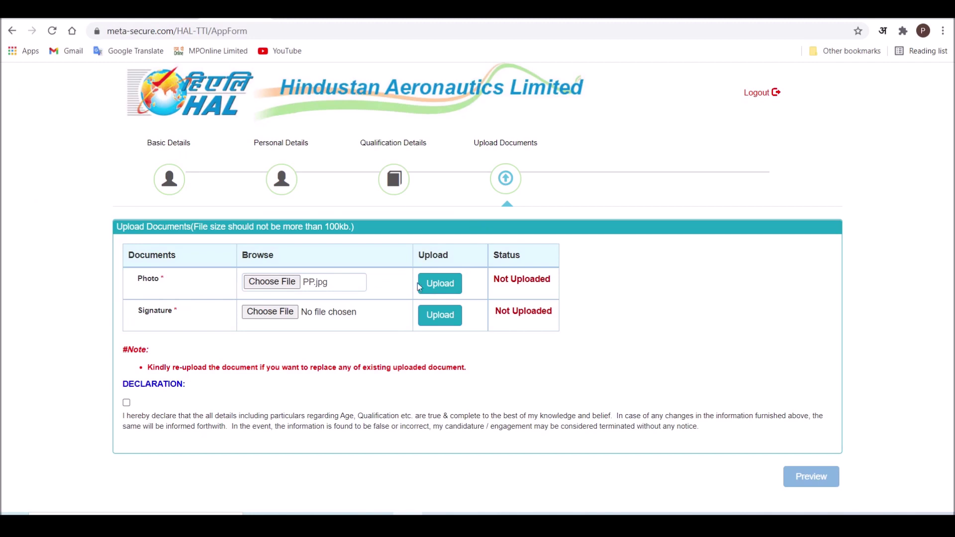
{"action": "left_click", "coordinate": [439, 285]}
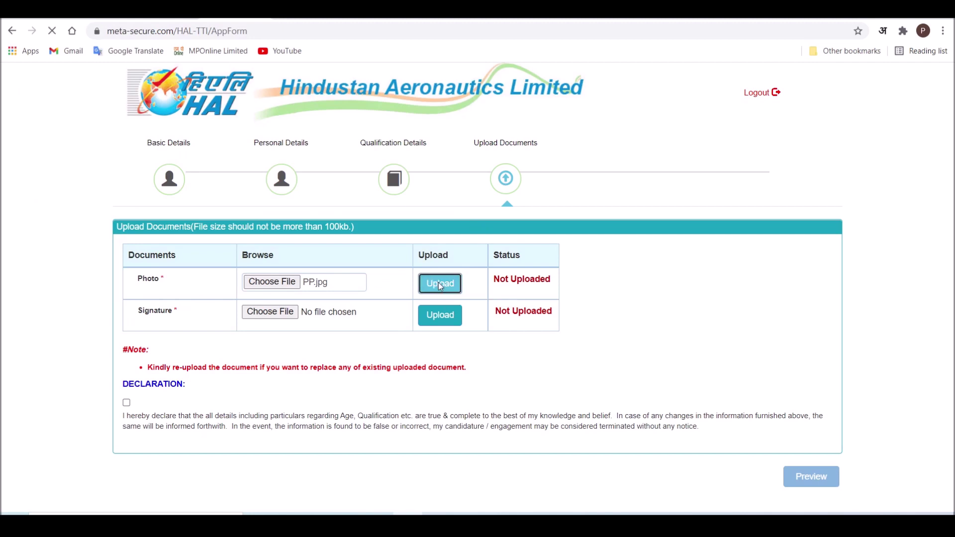
{"action": "left_click", "coordinate": [585, 101]}
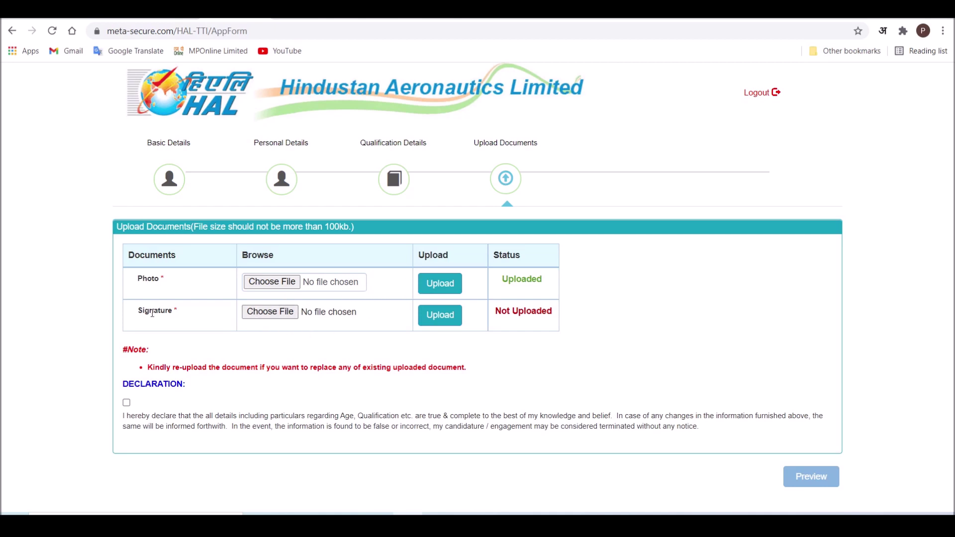
- Upload SIGN.jpg as the signature
{"action": "left_click", "coordinate": [268, 316]}
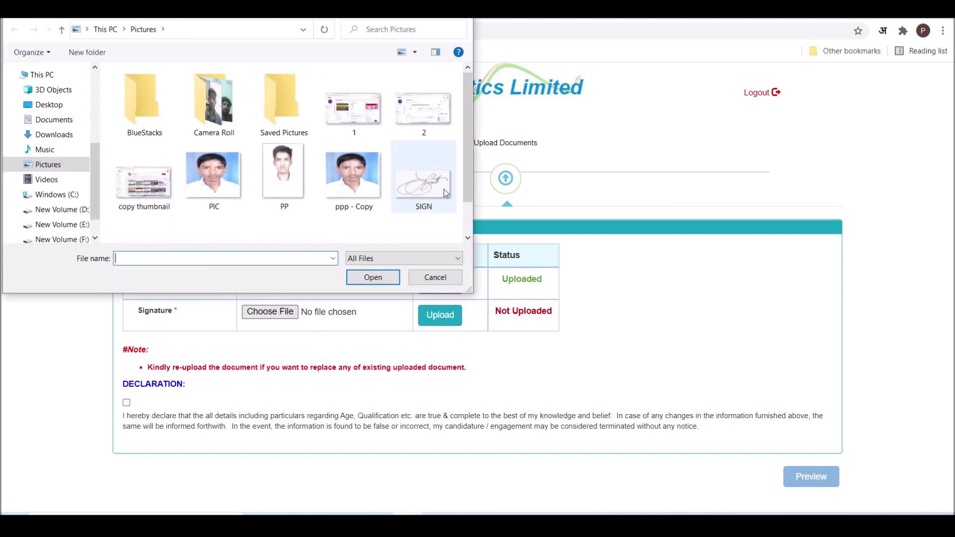
{"action": "left_click", "coordinate": [442, 188]}
{"action": "left_click", "coordinate": [376, 282]}
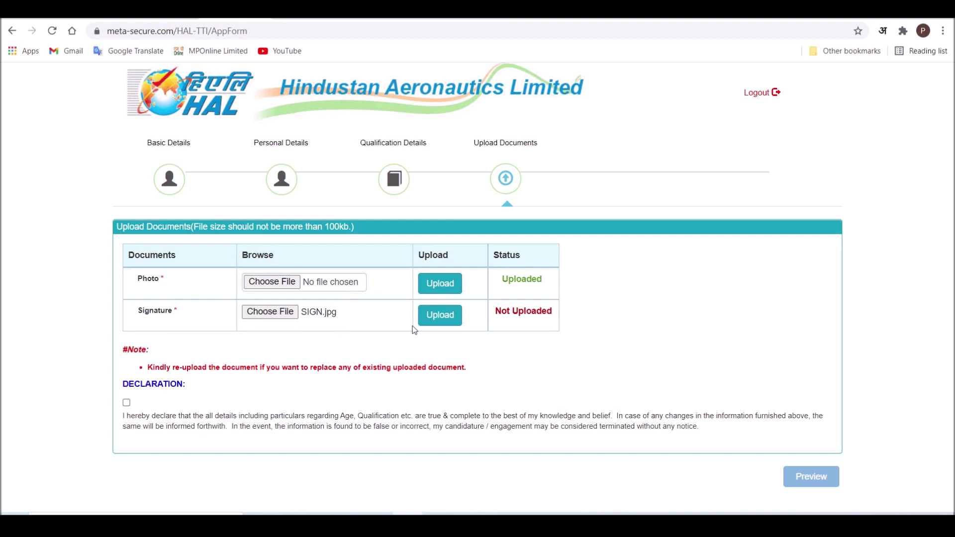
{"action": "left_click", "coordinate": [443, 323]}
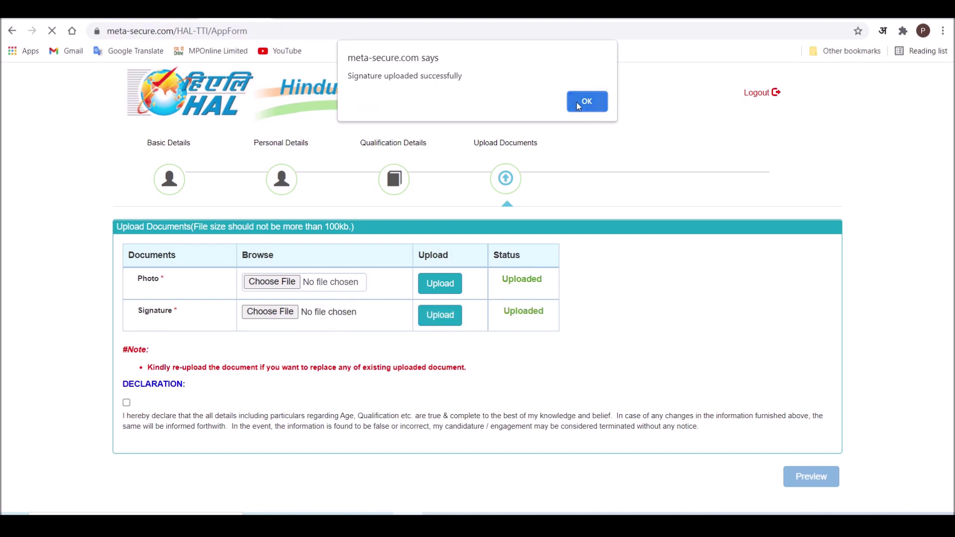
{"action": "left_click", "coordinate": [579, 102]}
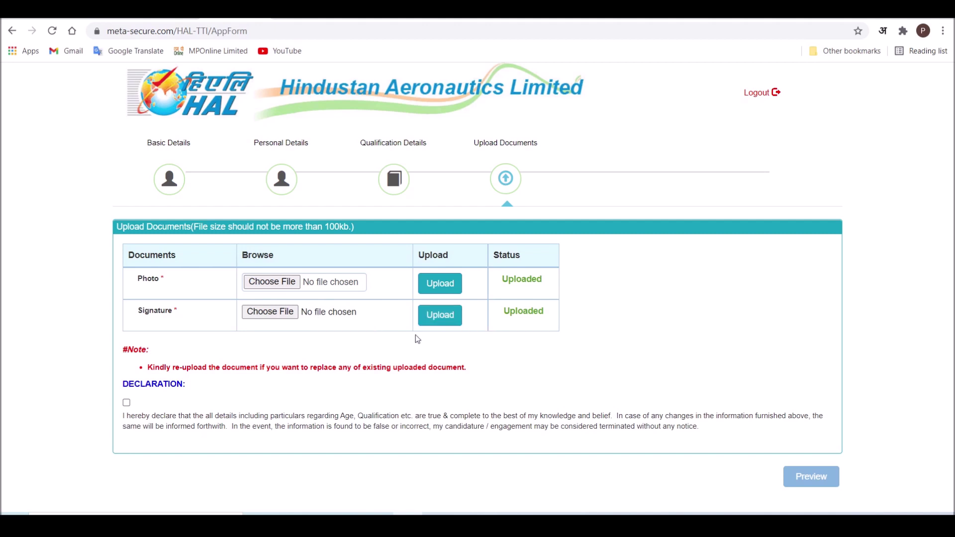
- Tick the declaration checkbox and preview the full application
{"action": "left_click", "coordinate": [127, 404]}
{"action": "left_click", "coordinate": [797, 479]}
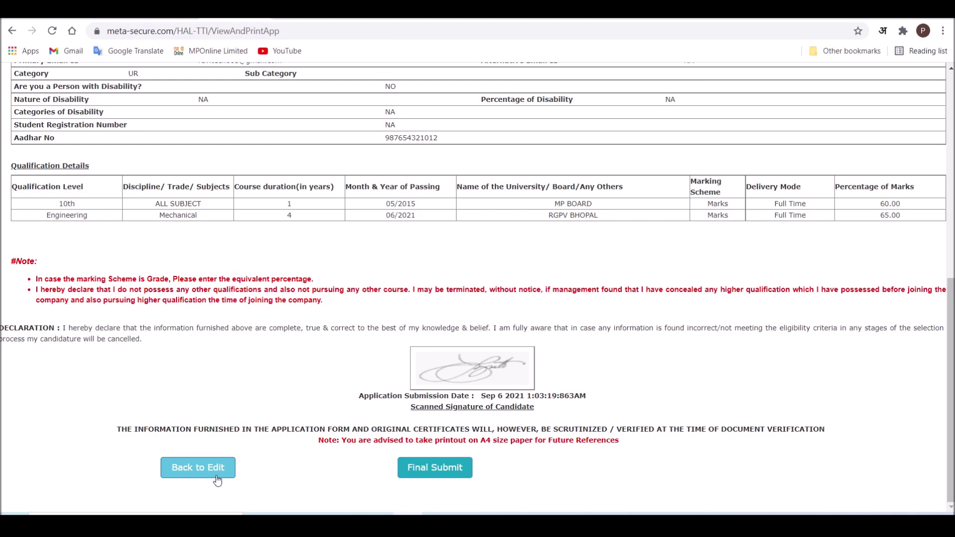
- Final-submit the application, save its printout as a PDF, and return Home
{"action": "left_click", "coordinate": [428, 475]}
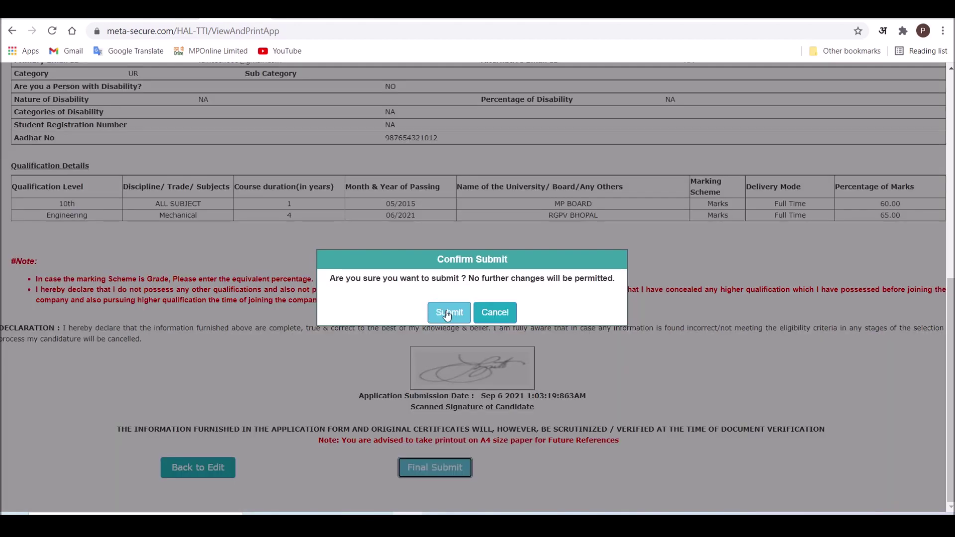
{"action": "left_click", "coordinate": [447, 313]}
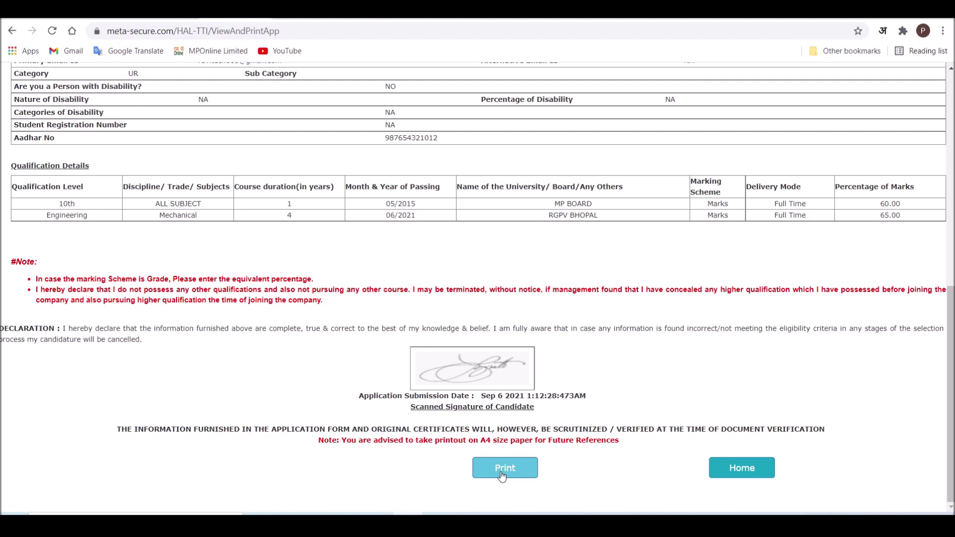
{"action": "left_click", "coordinate": [503, 475]}
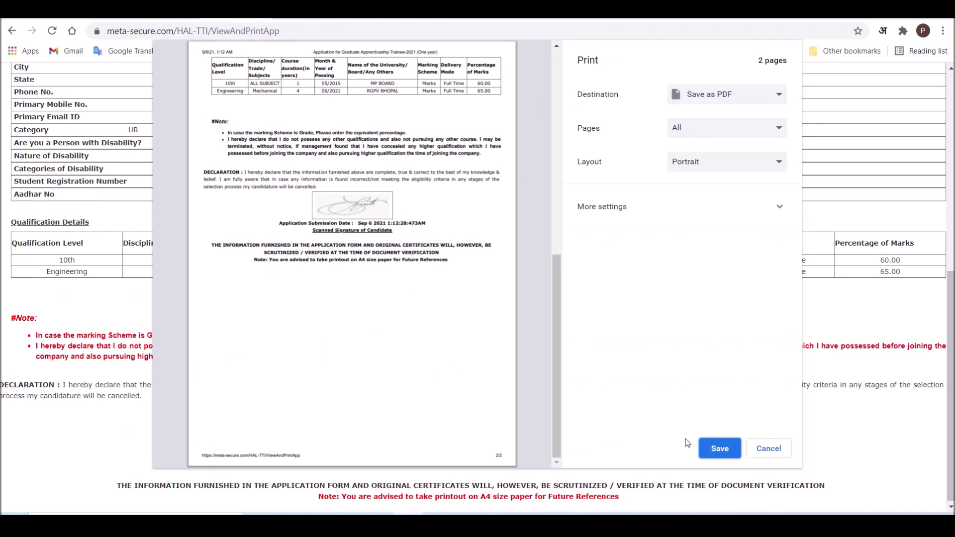
{"action": "left_click", "coordinate": [718, 451]}
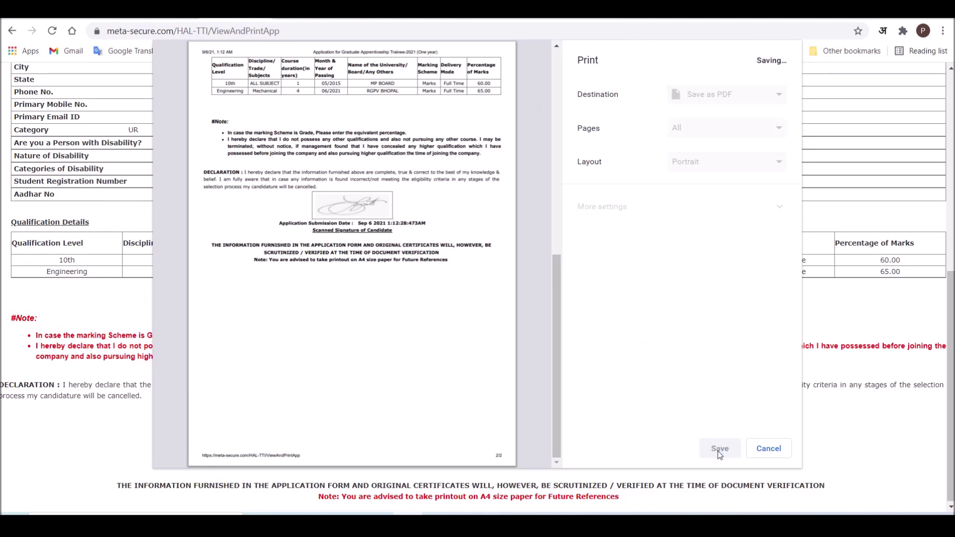
{"action": "left_click", "coordinate": [366, 284]}
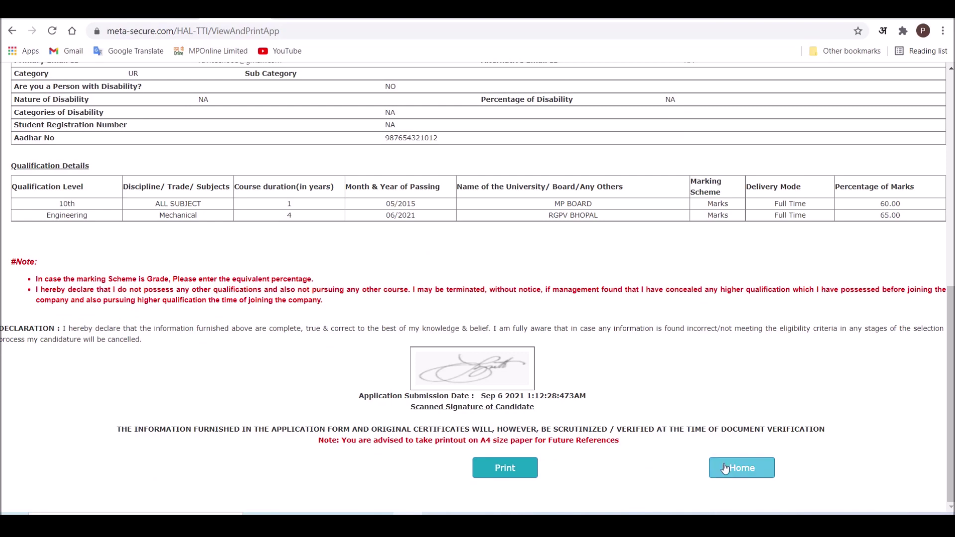
{"action": "left_click", "coordinate": [742, 469]}
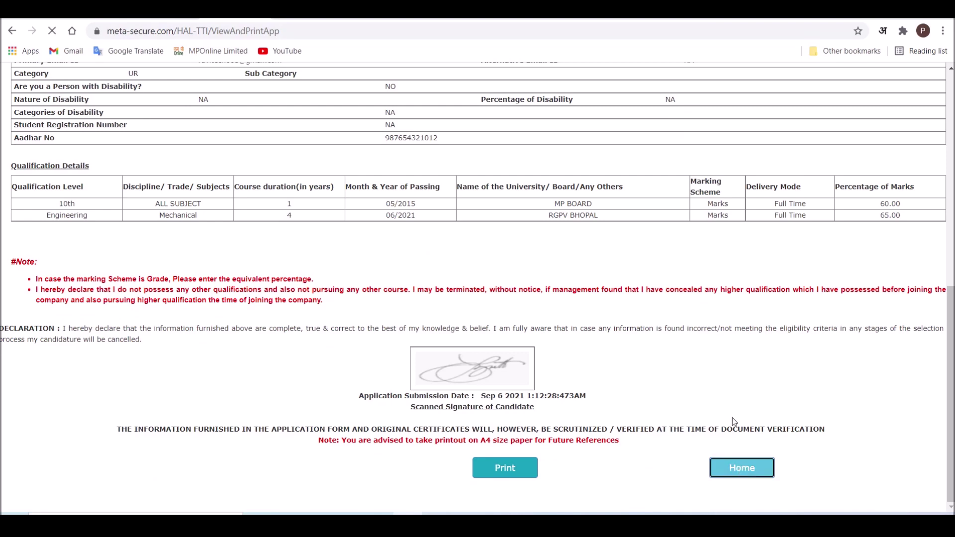